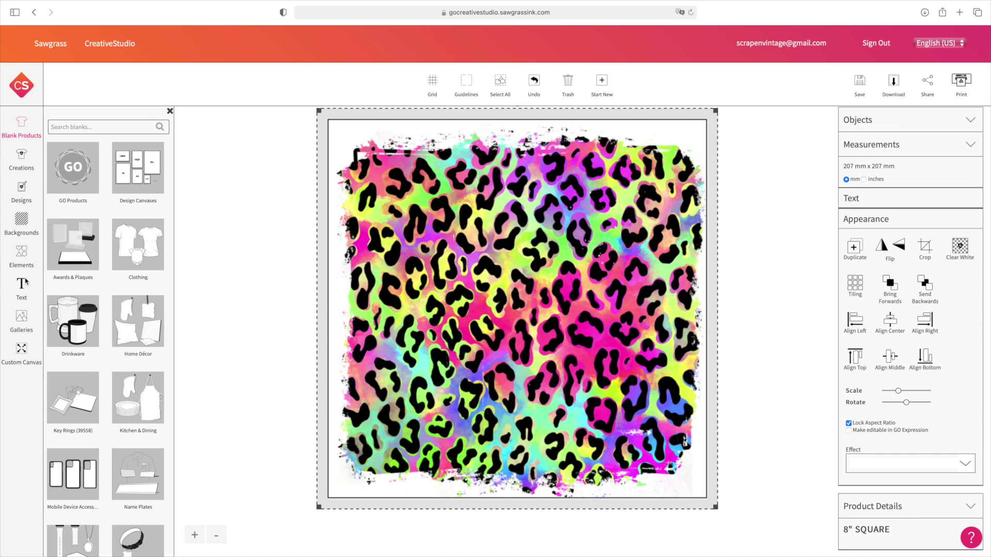
# Step: Add the black square with the tall heart cut-out from the Shapes elements over the leopard print artwork
pyautogui.click(24, 254)
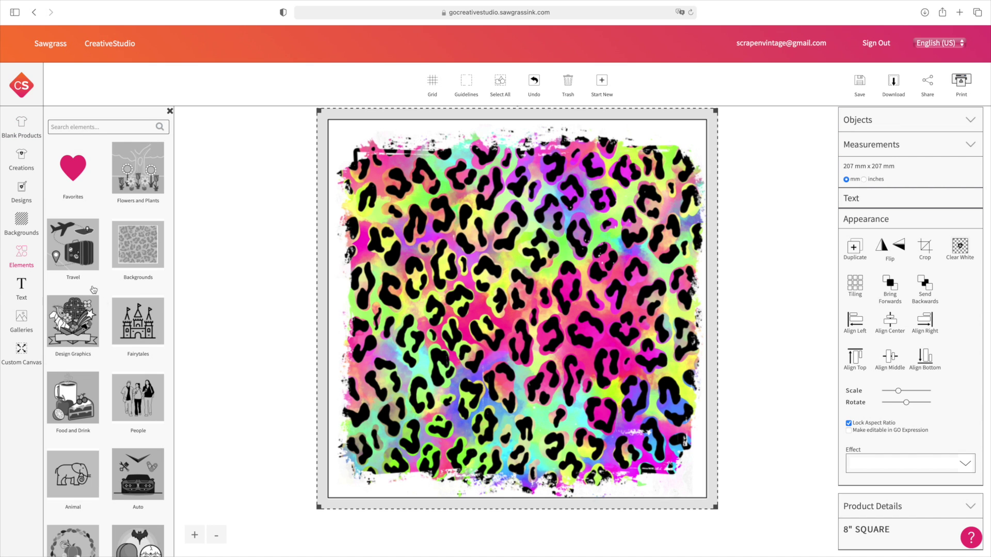
pyautogui.scroll(-10, 93, 289)
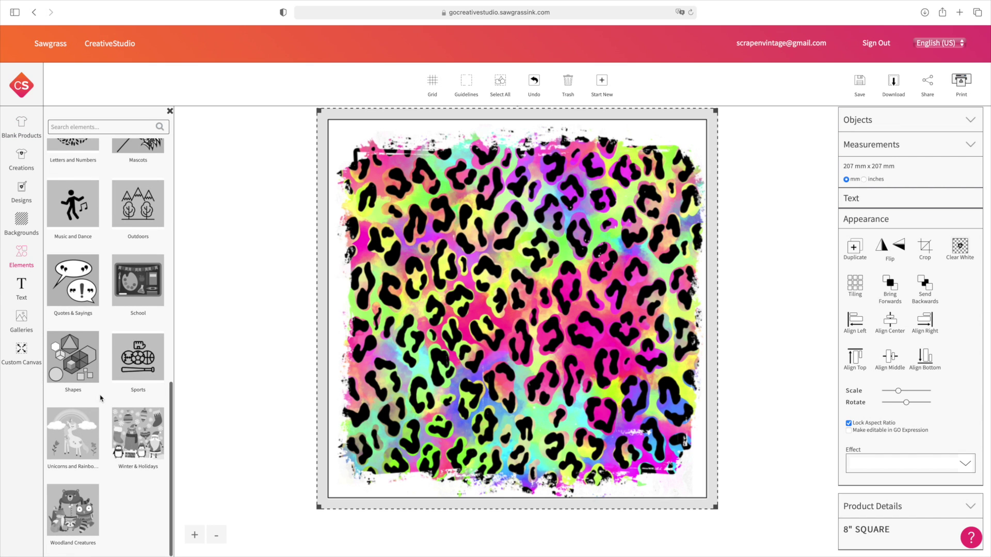
pyautogui.click(59, 353)
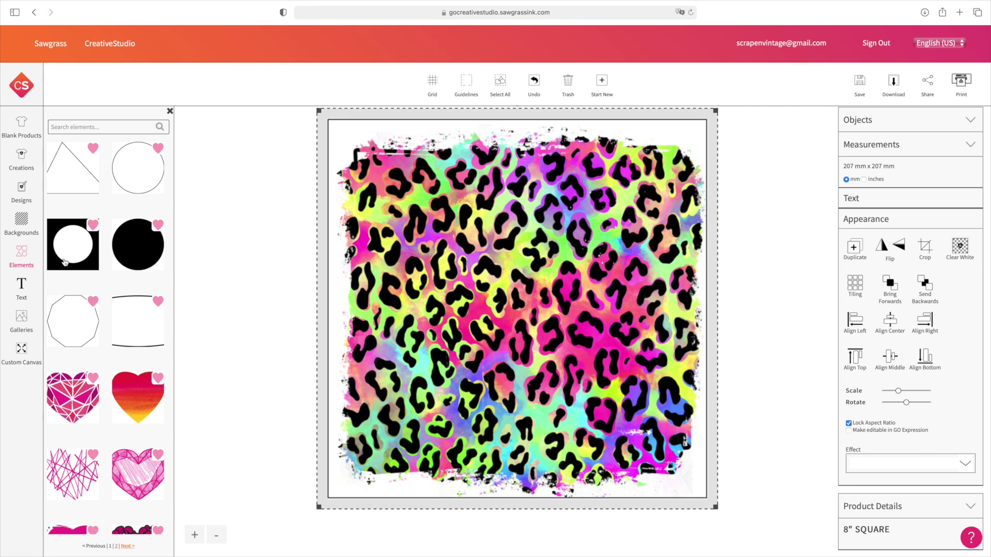
pyautogui.scroll(-6, 94, 286)
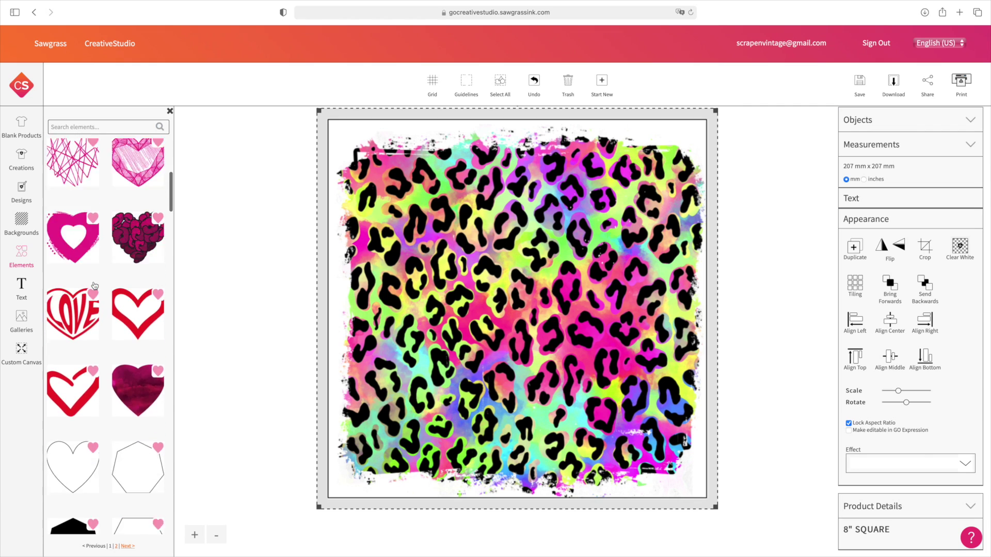
pyautogui.scroll(-5, 94, 286)
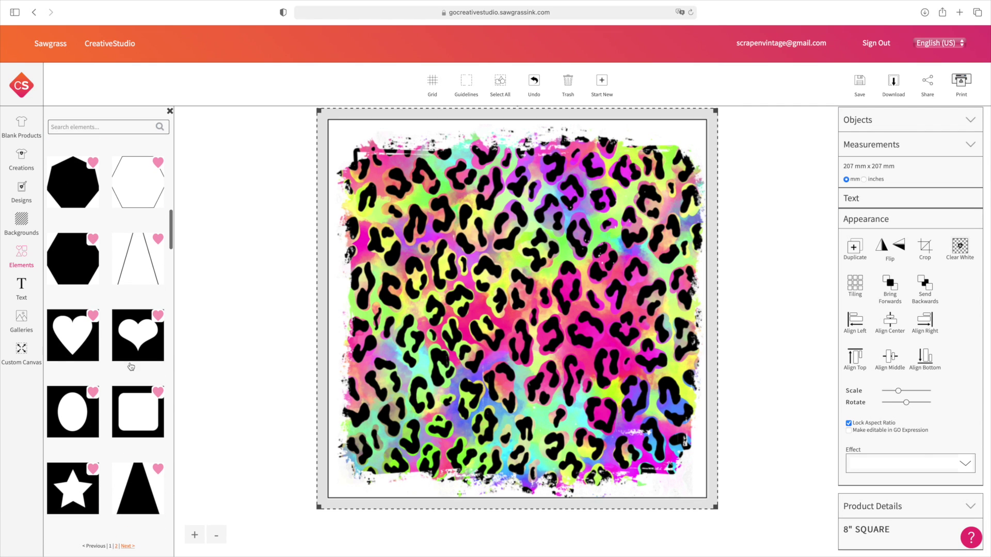
pyautogui.scroll(-2, 131, 366)
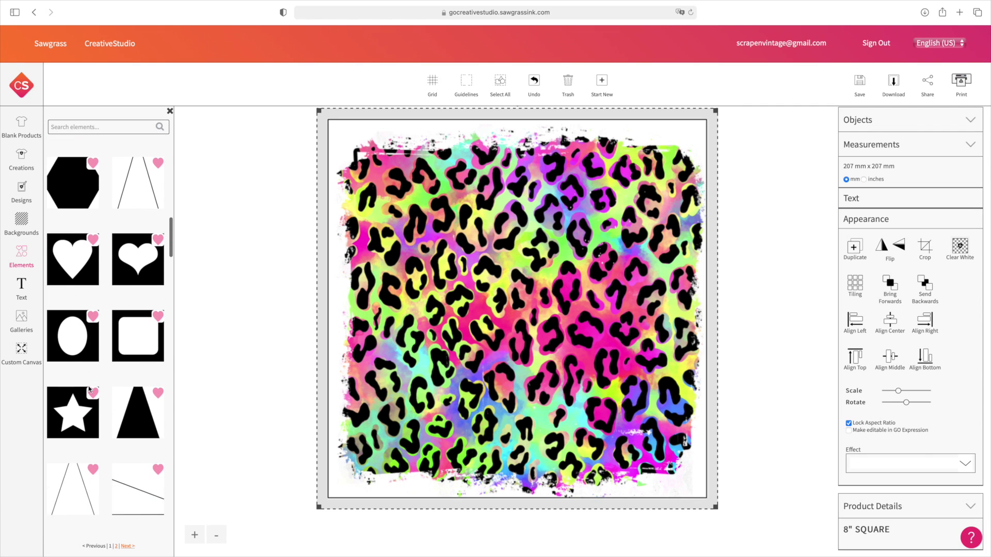
pyautogui.scroll(-4, 103, 357)
pyautogui.scroll(-5, 103, 357)
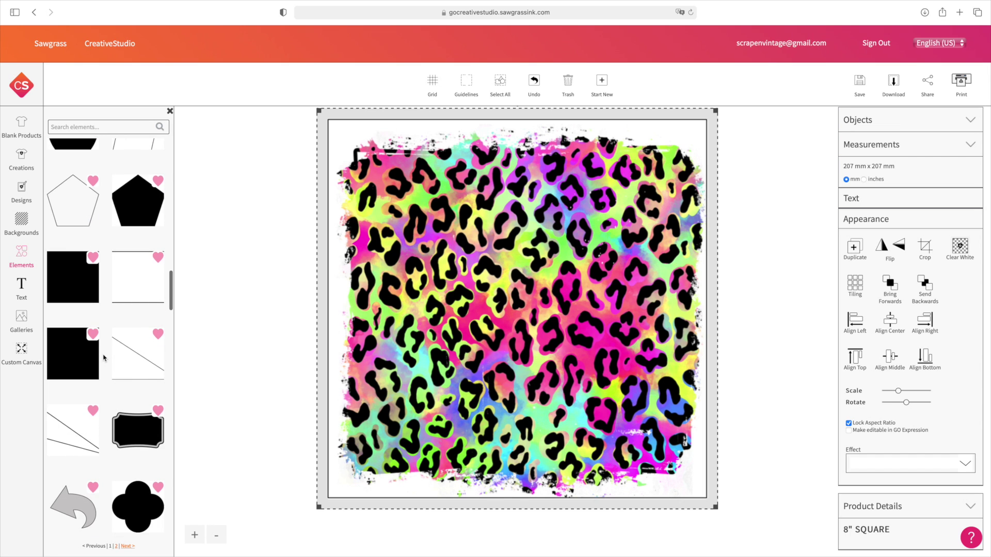
pyautogui.scroll(10, 104, 357)
pyautogui.scroll(-5, 103, 357)
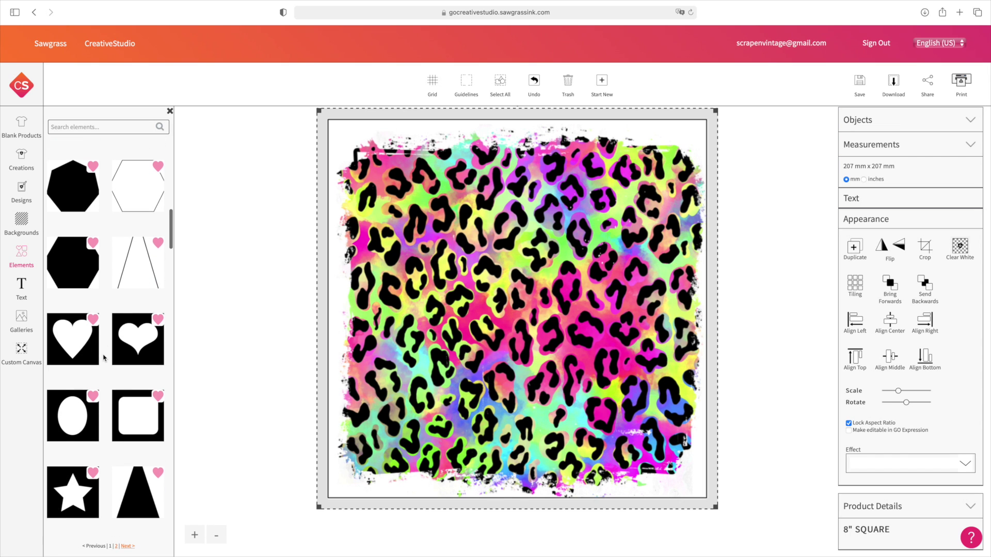
pyautogui.click(76, 341)
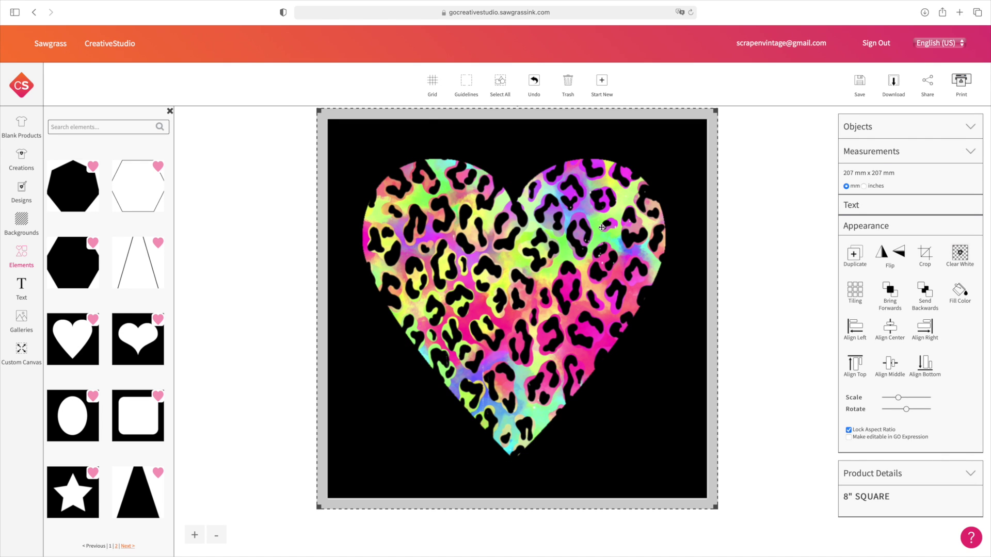
# Step: Resize the heart cut-out mask to about 206 mm x 206 mm and fill it with white (#ffffff)
pyautogui.moveTo(321, 115); pyautogui.dragTo(318, 136)
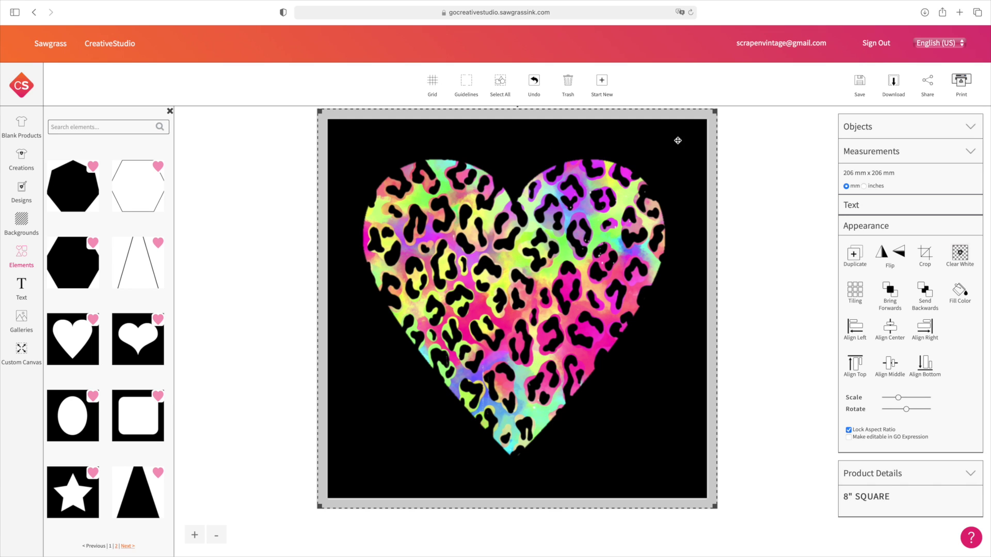
pyautogui.click(955, 292)
pyautogui.moveTo(871, 333); pyautogui.dragTo(867, 327)
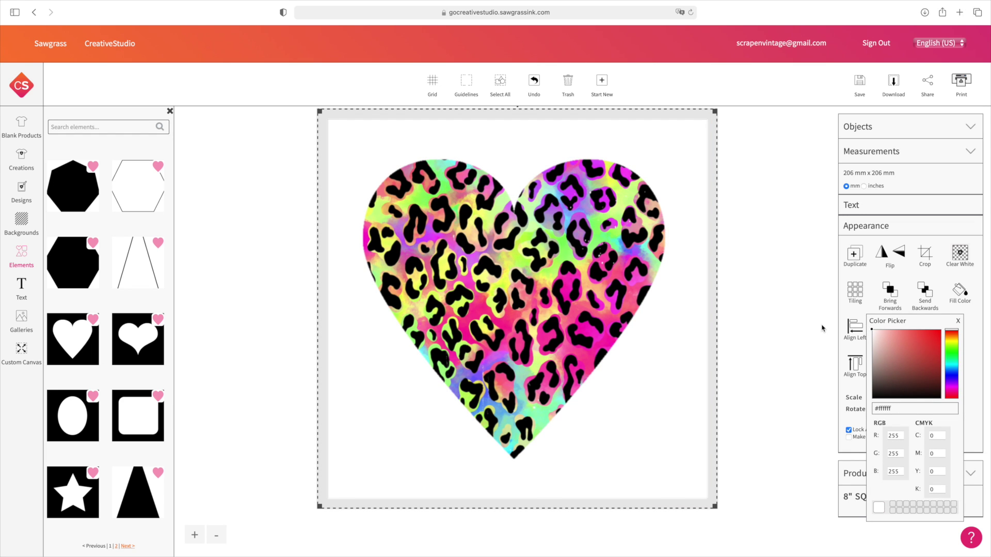
# Step: Review the print settings for the heart design and close them without printing
pyautogui.click(961, 82)
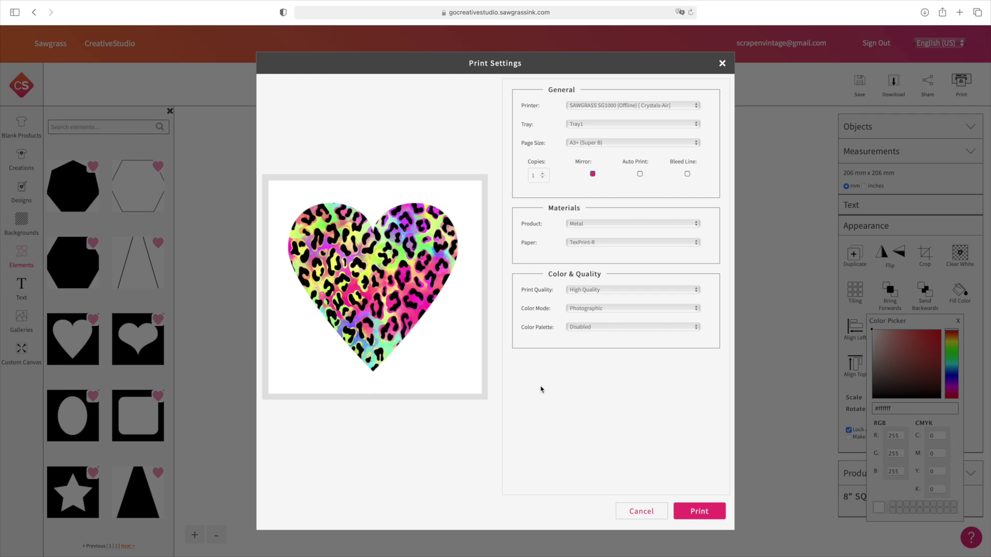
pyautogui.click(662, 508)
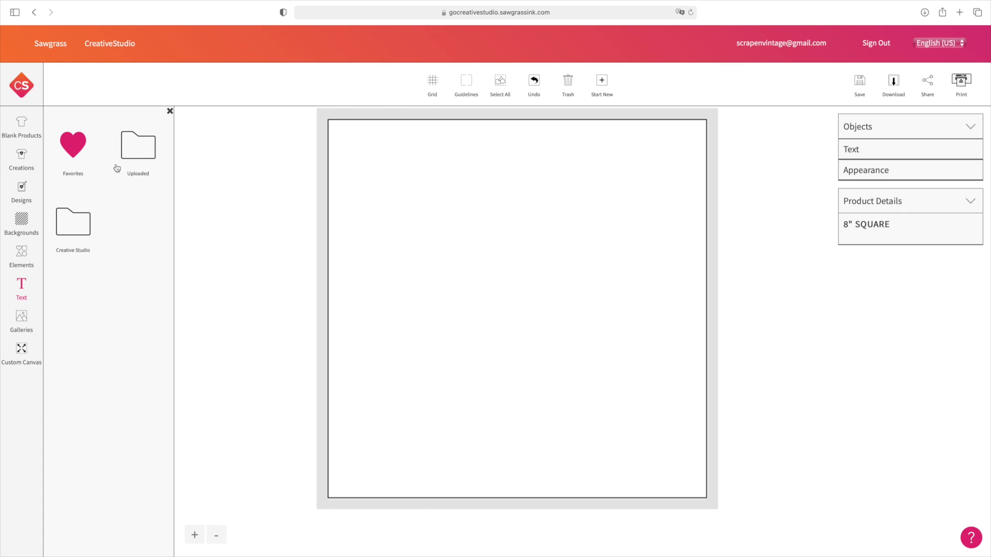
# Step: Upload the font file GeorgiaSunrise.ttf to the uploaded fonts
pyautogui.click(145, 145)
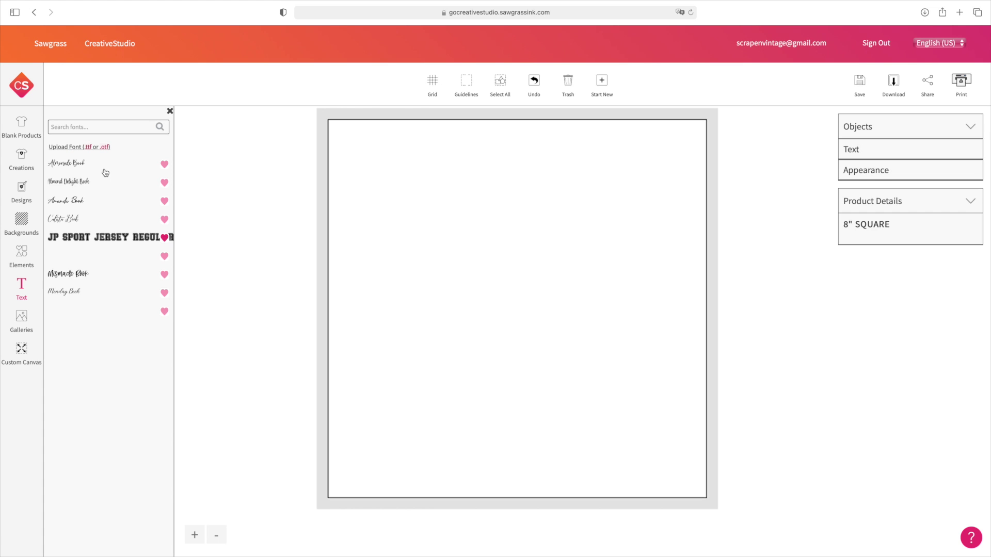
pyautogui.click(70, 148)
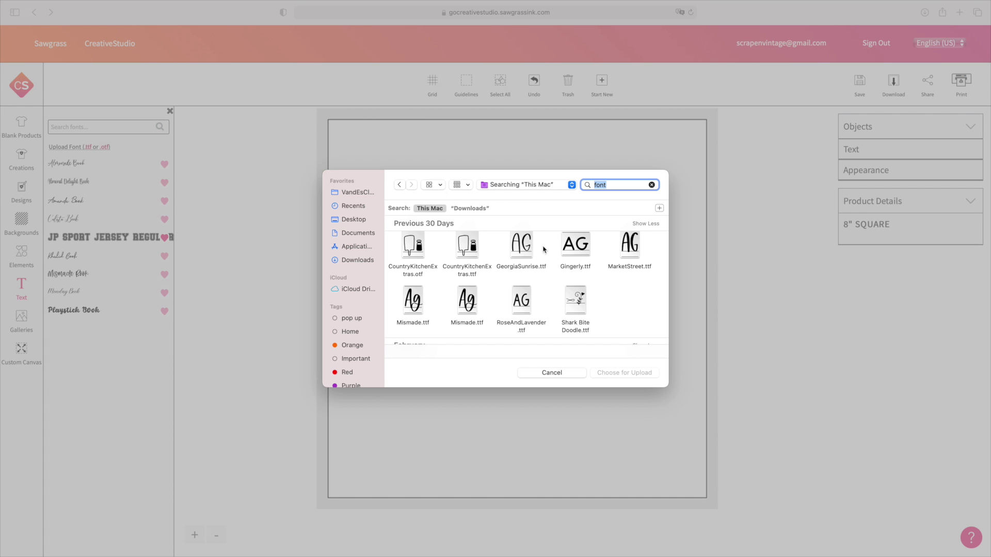
pyautogui.click(520, 243)
pyautogui.click(634, 372)
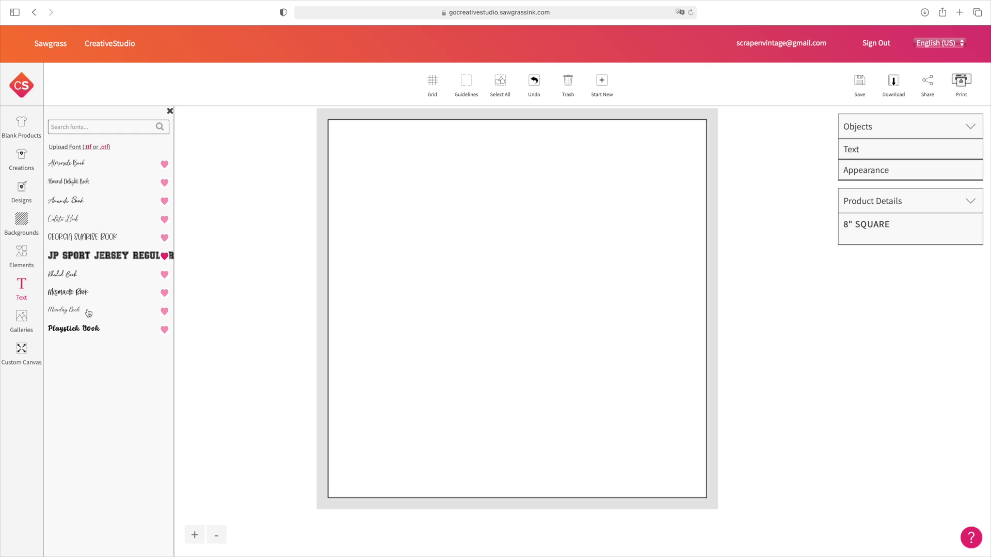
# Step: Add a text object in the Georgia Sunrise Book font reading "Design Bundles"
pyautogui.click(64, 238)
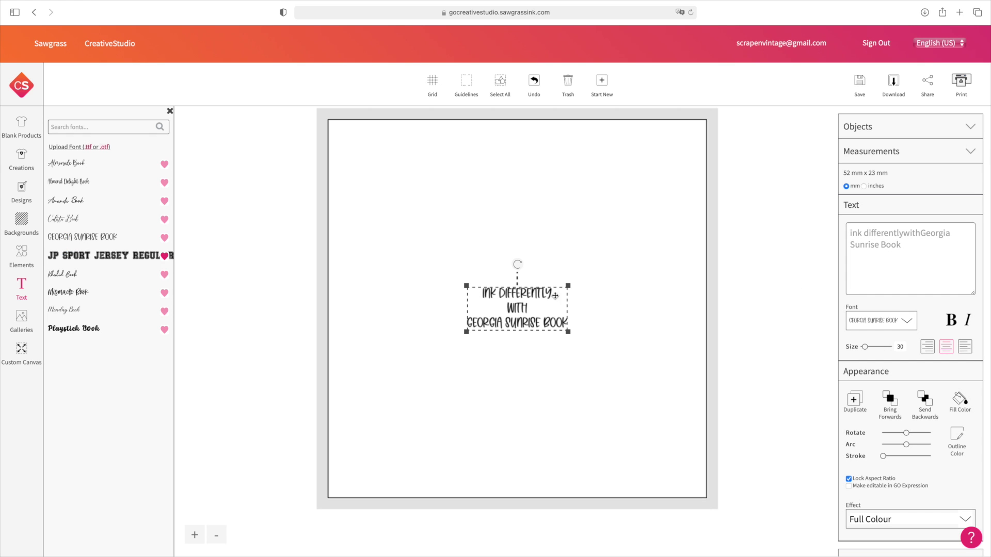
pyautogui.click(935, 269)
pyautogui.write('Hello')
pyautogui.press('BackSpace')
pyautogui.press('BackSpace')
pyautogui.press('BackSpace')
pyautogui.press('BackSpace')
pyautogui.press('BackSpace')
pyautogui.write('Design Bundles')
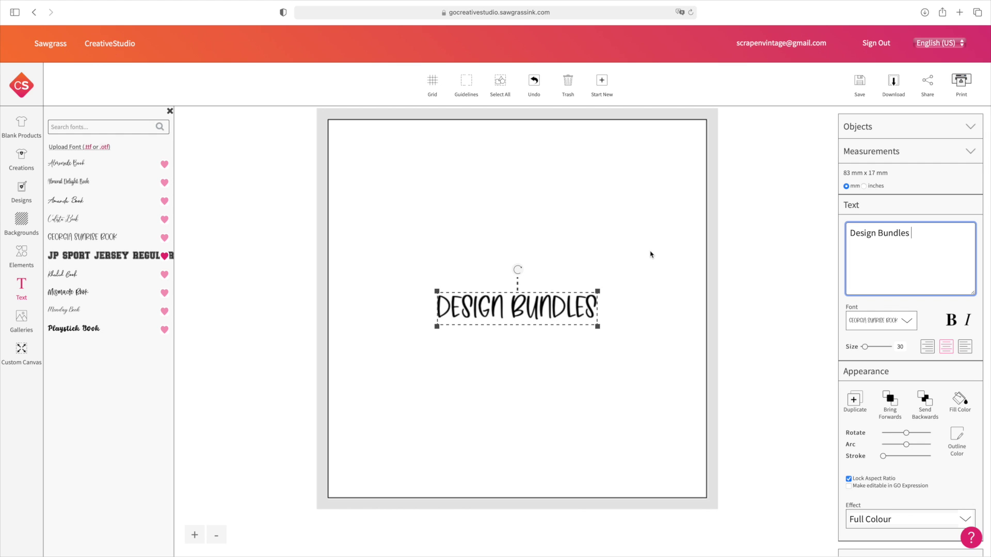
# Step: Set a medium purple outline color for the Design Bundles text and give it a thin stroke
pyautogui.click(527, 317)
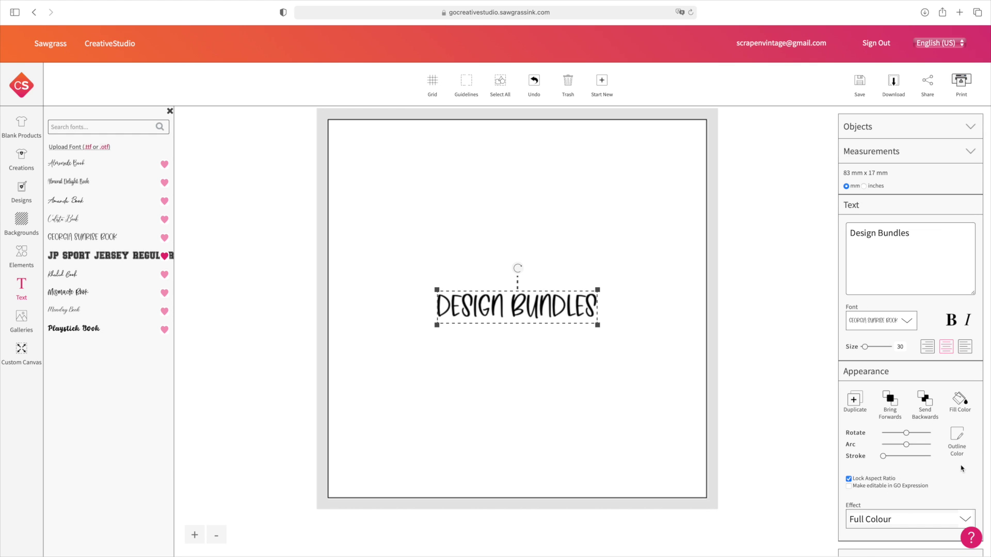
pyautogui.click(960, 439)
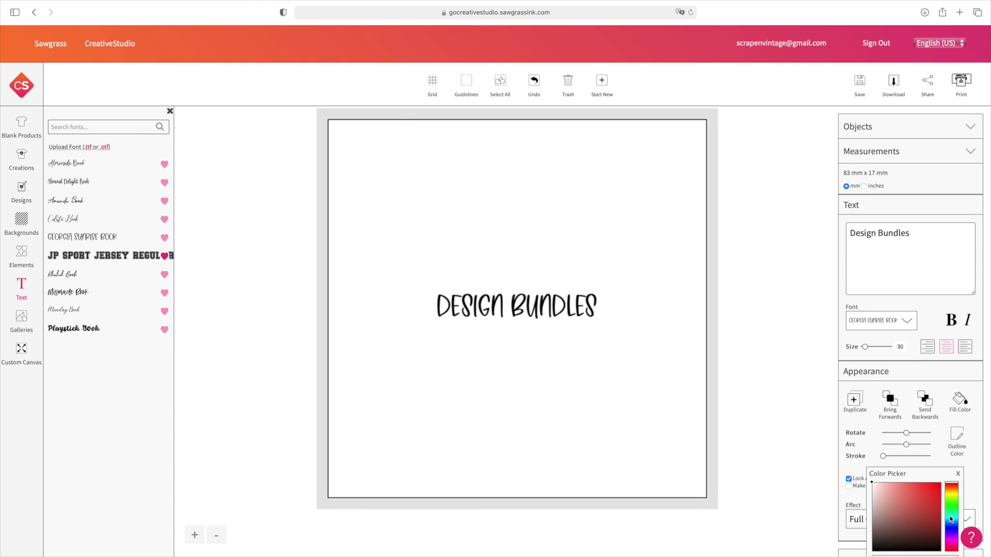
pyautogui.click(952, 537)
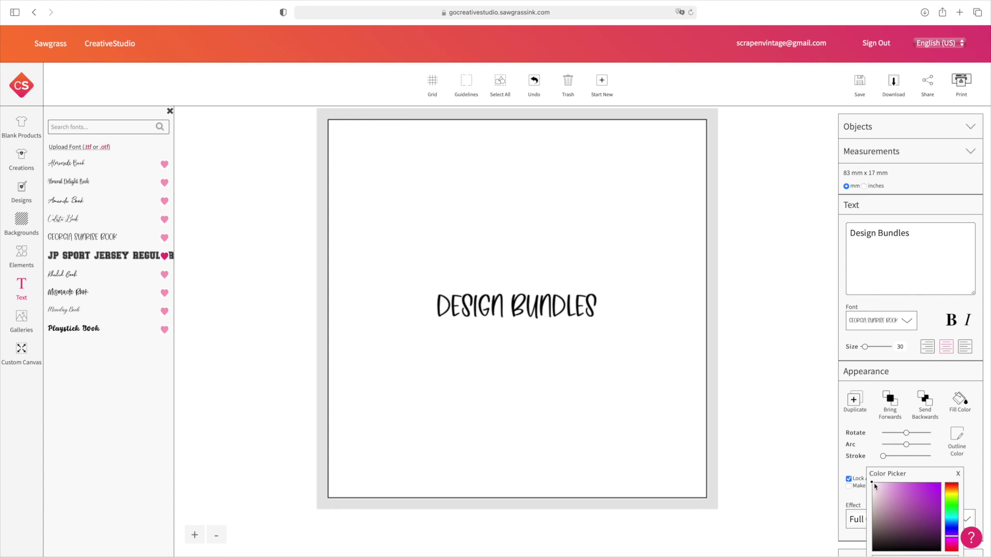
pyautogui.click(904, 492)
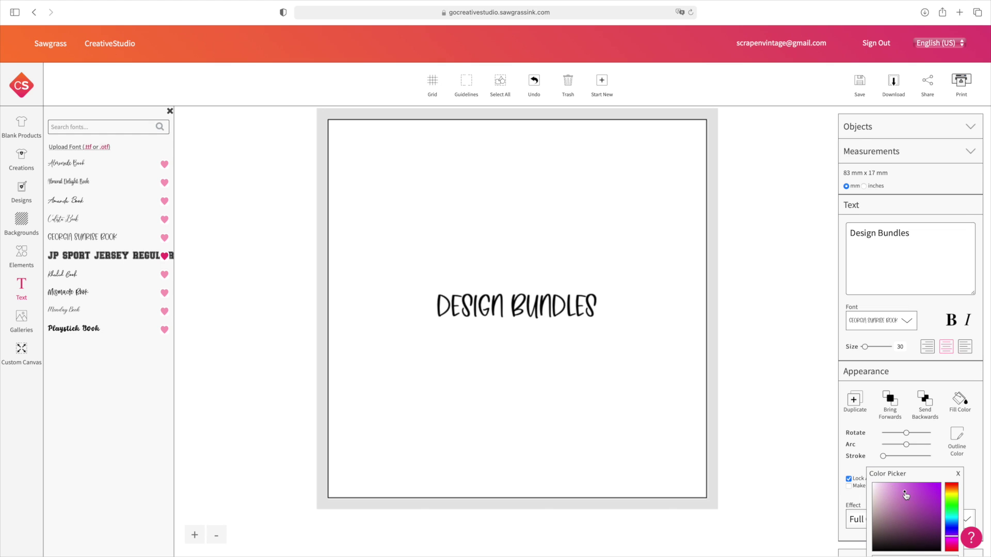
pyautogui.click(958, 474)
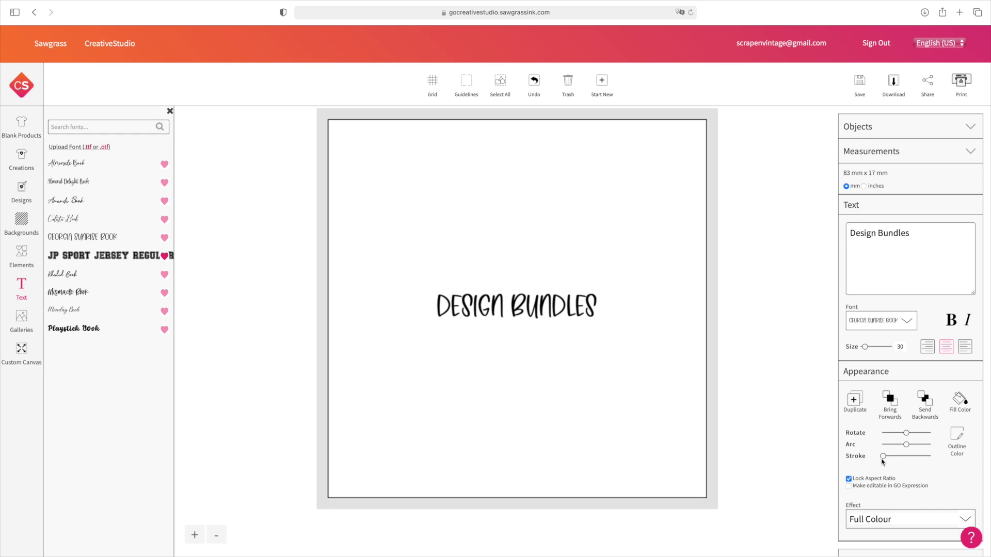
pyautogui.moveTo(883, 459); pyautogui.dragTo(886, 460)
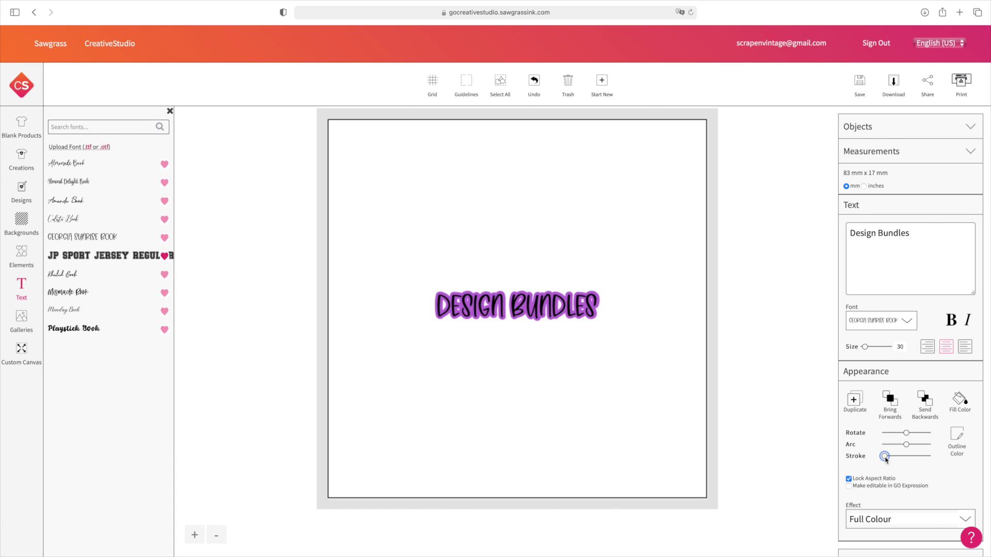
pyautogui.scroll(-1, 885, 459)
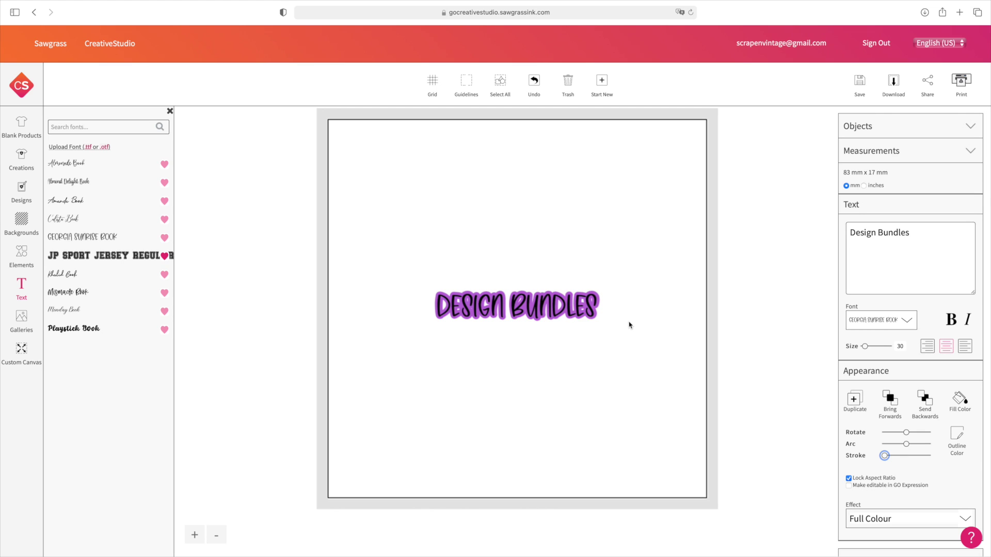
# Step: Adjust the arc of the Design Bundles text very slightly and apply the Invert effect
pyautogui.click(907, 444)
pyautogui.moveTo(908, 446)
pyautogui.mouseDown()
pyautogui.moveTo(923, 446)
pyautogui.moveTo(906, 444)
pyautogui.mouseUp()
pyautogui.scroll(-1, 953, 462)
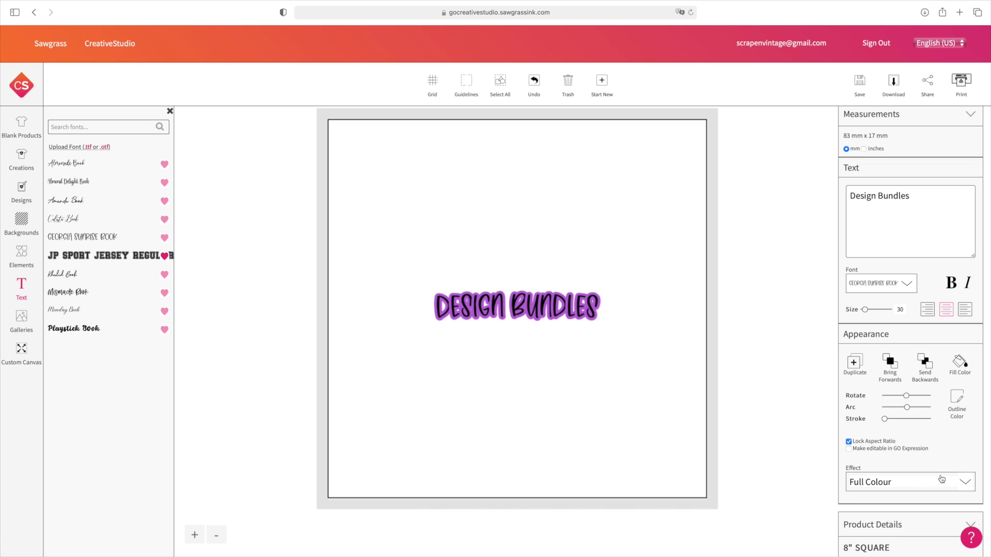
pyautogui.click(941, 480)
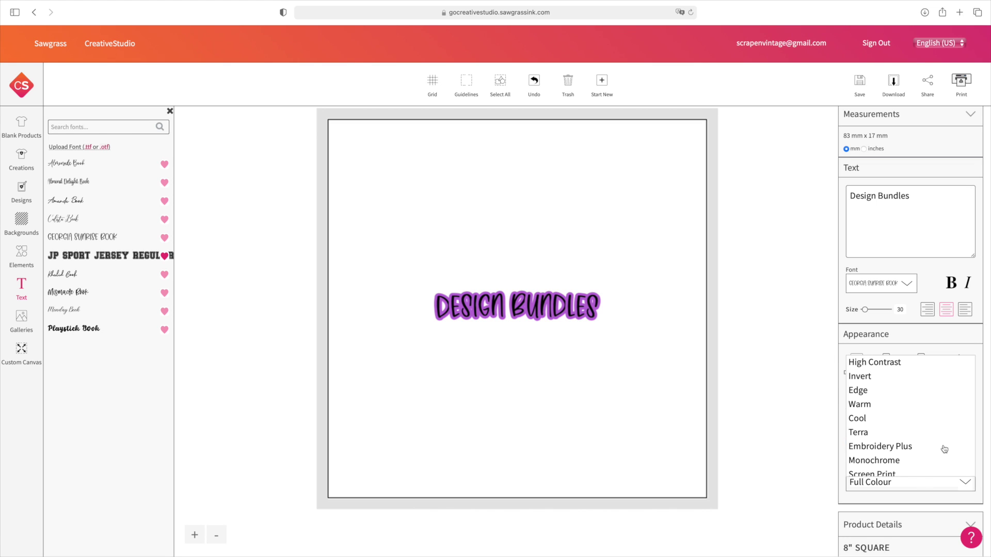
pyautogui.click(865, 380)
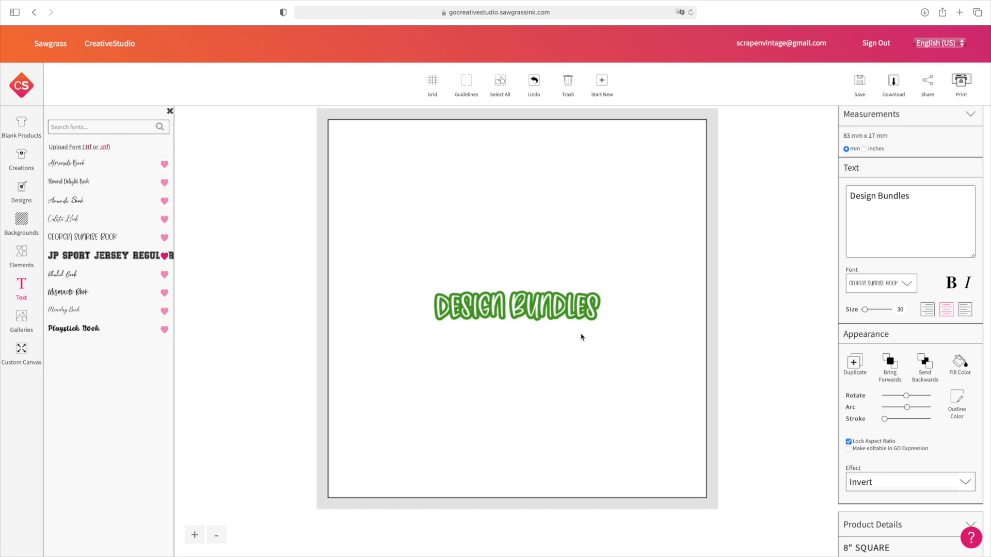
# Step: Create a custom canvas 9 in wide and 4.5 in high
pyautogui.click(21, 355)
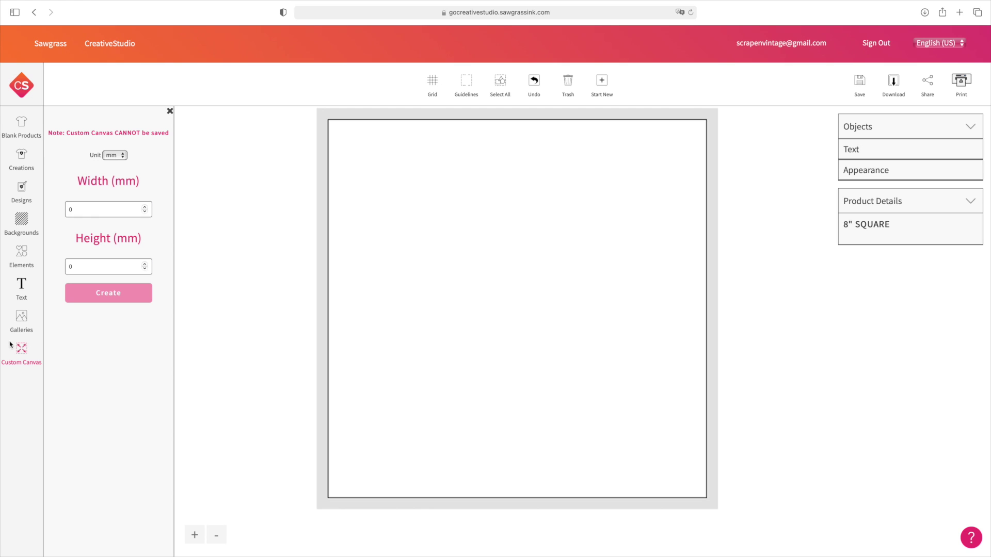
pyautogui.click(124, 156)
pyautogui.click(118, 169)
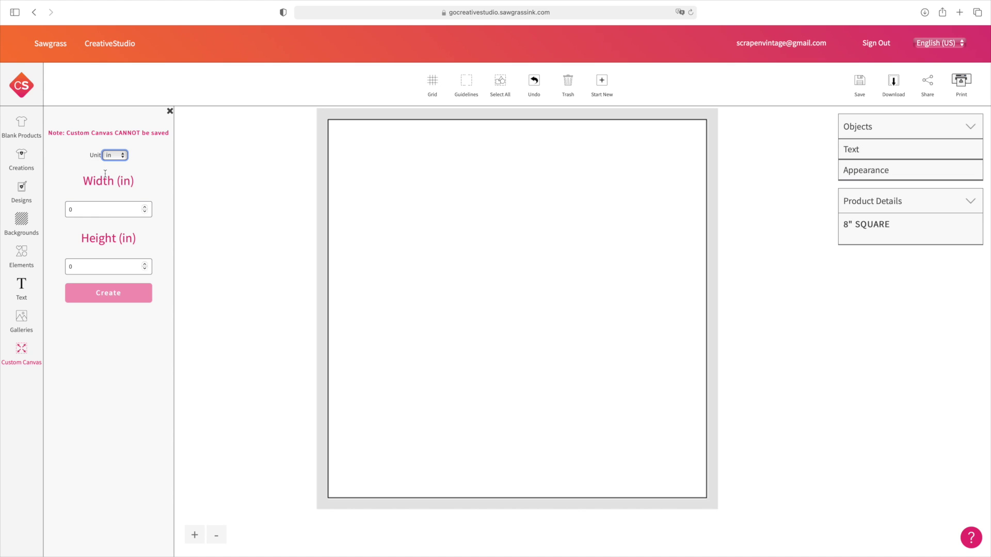
pyautogui.click(83, 209)
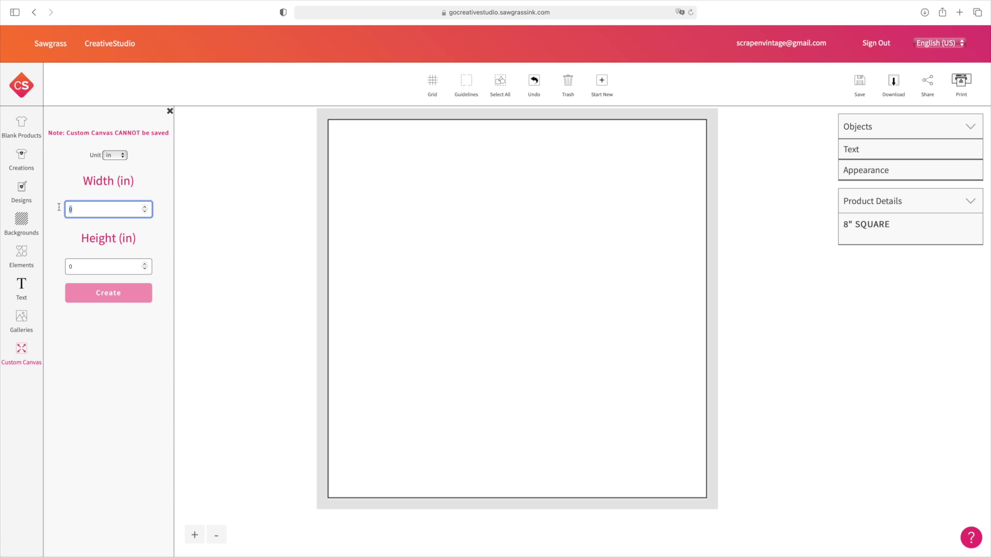
pyautogui.click(88, 265)
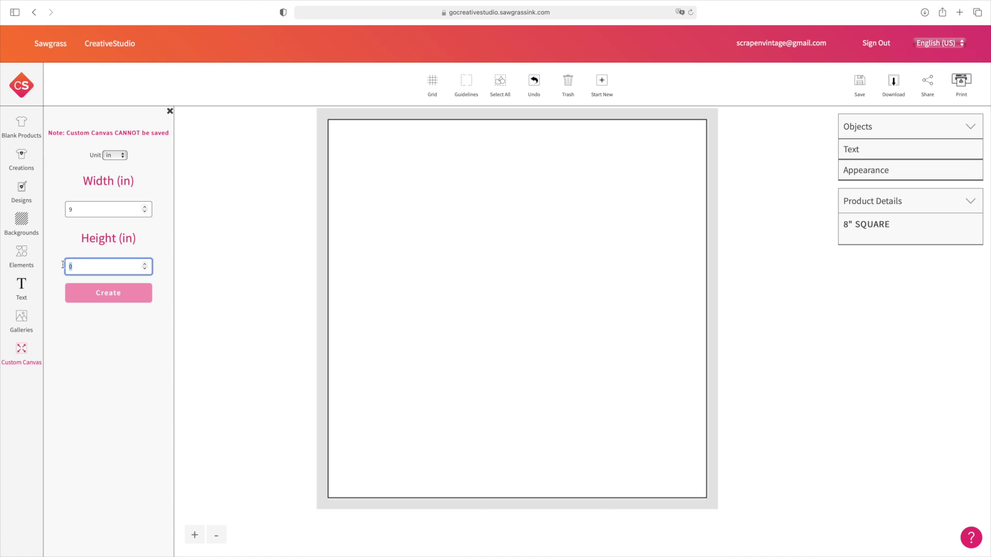
pyautogui.write('4.5')
pyautogui.click(82, 288)
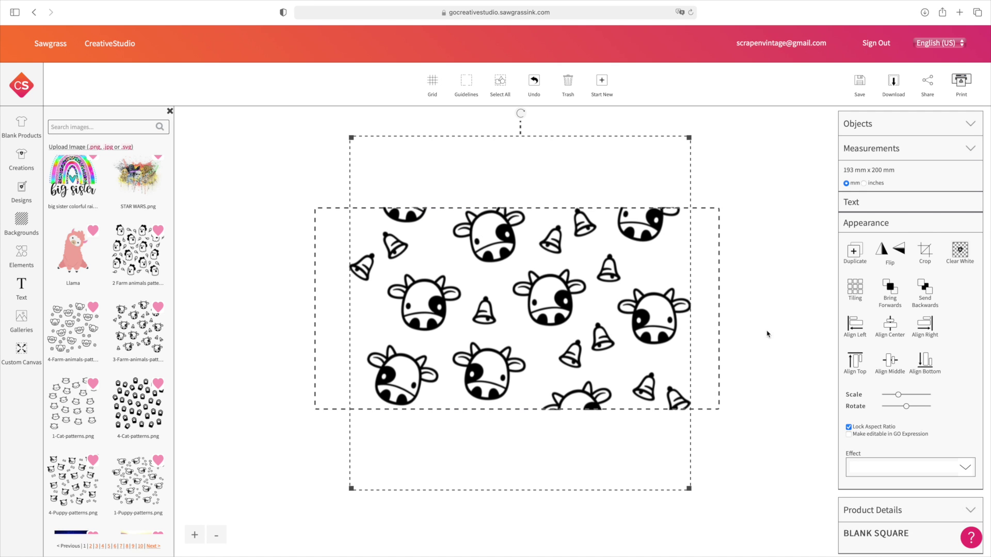
# Step: Enlarge the cow pattern to about 252 mm x 262 mm so it covers the canvas width, and shift it slightly downward
pyautogui.moveTo(899, 396); pyautogui.dragTo(898, 395)
pyautogui.moveTo(691, 142); pyautogui.dragTo(773, 132)
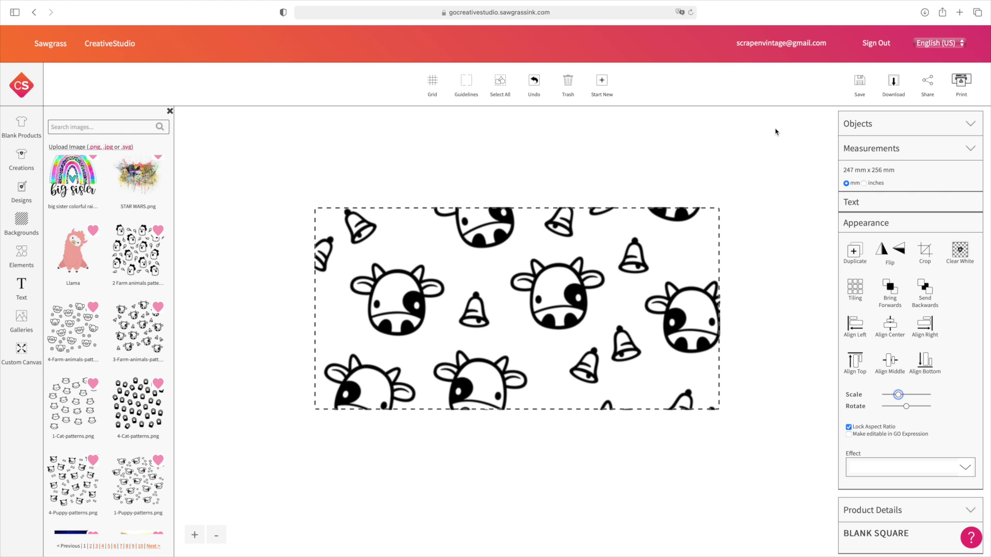
pyautogui.moveTo(590, 246); pyautogui.dragTo(586, 277)
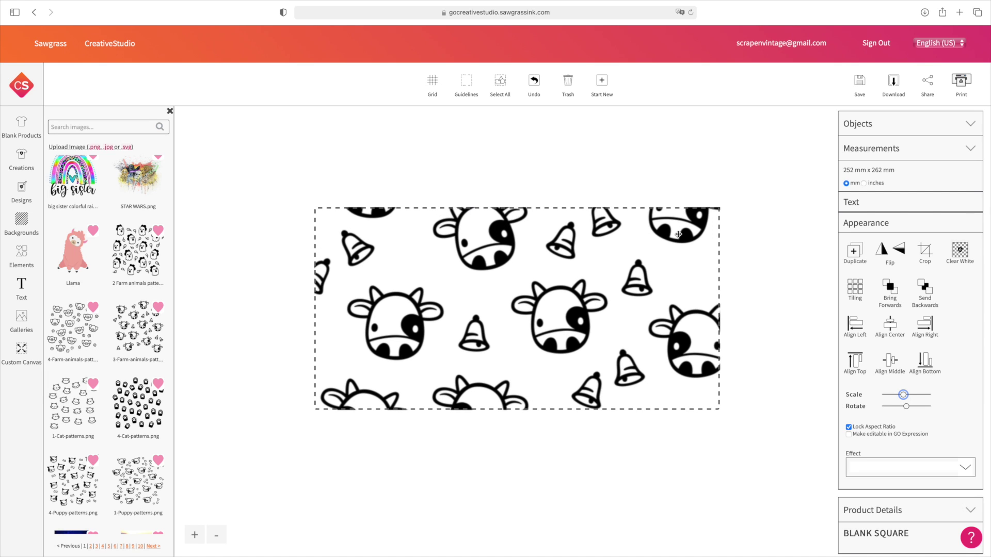
# Step: Open the print options for the cow pattern canvas
pyautogui.click(969, 82)
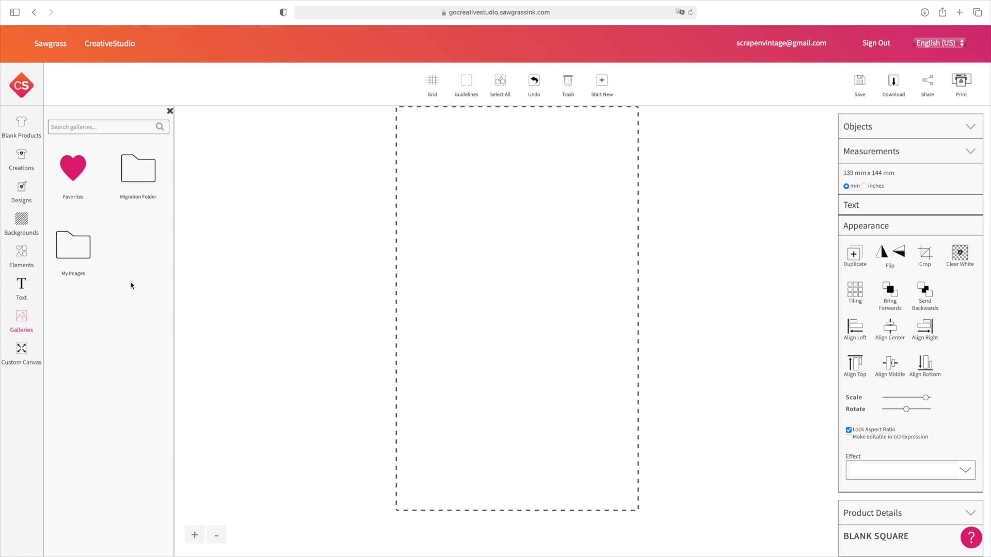
# Step: Mark the Tough As A Mother image as a favorite and open the Favorites gallery
pyautogui.click(74, 179)
pyautogui.scroll(-4, 89, 283)
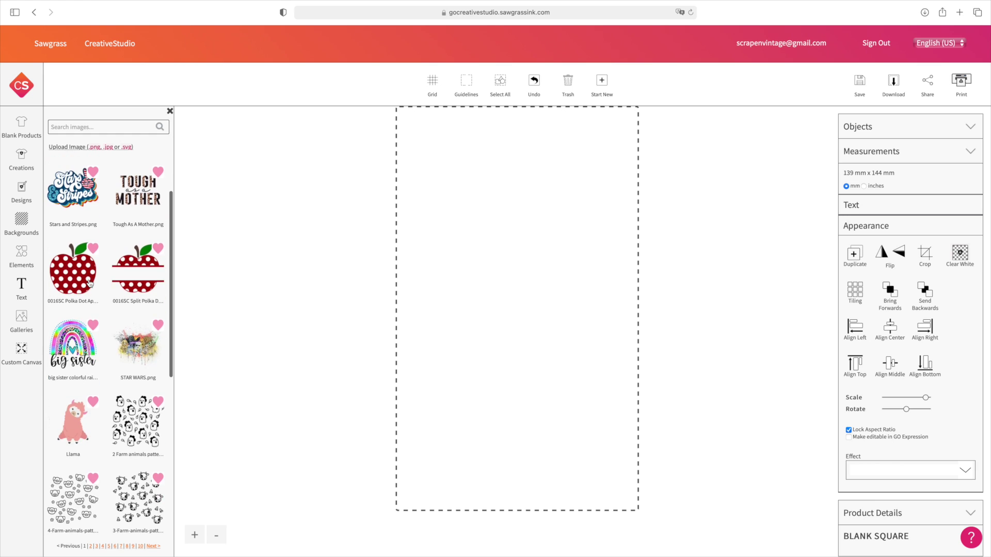
pyautogui.scroll(2, 90, 283)
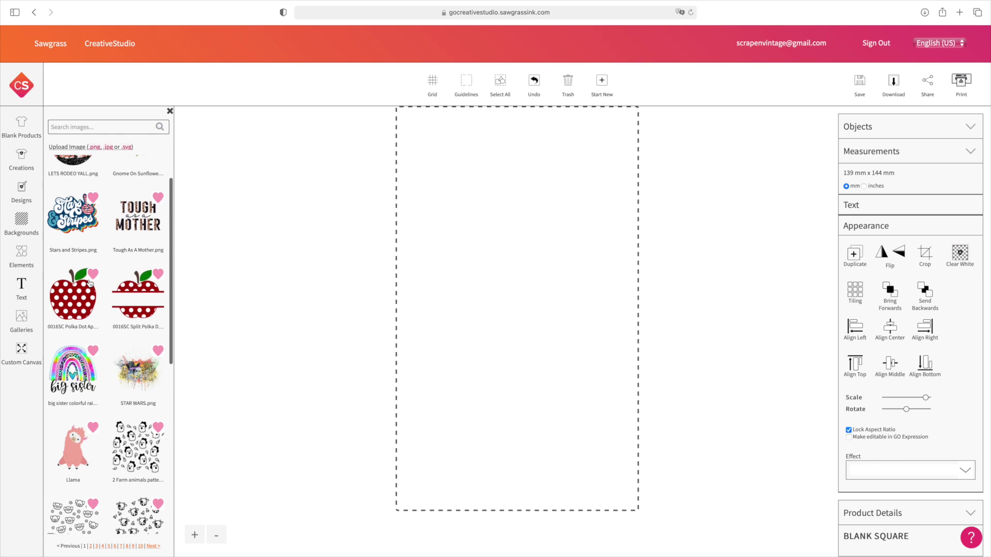
pyautogui.click(157, 199)
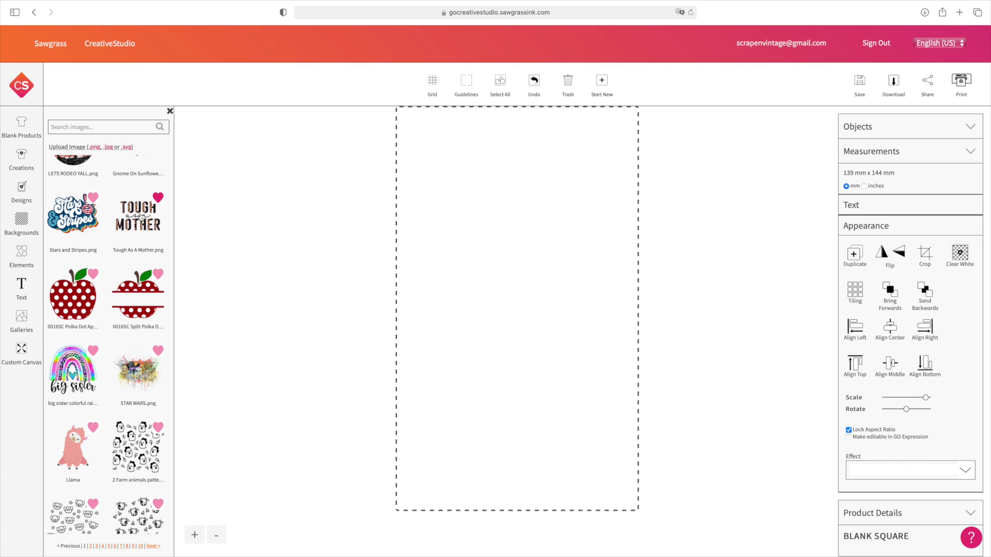
pyautogui.click(23, 324)
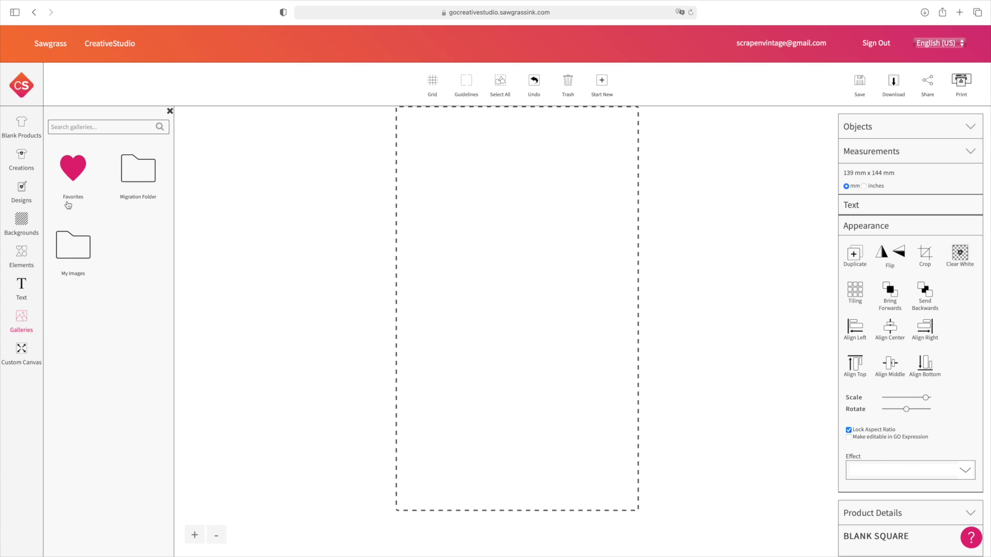
pyautogui.click(83, 177)
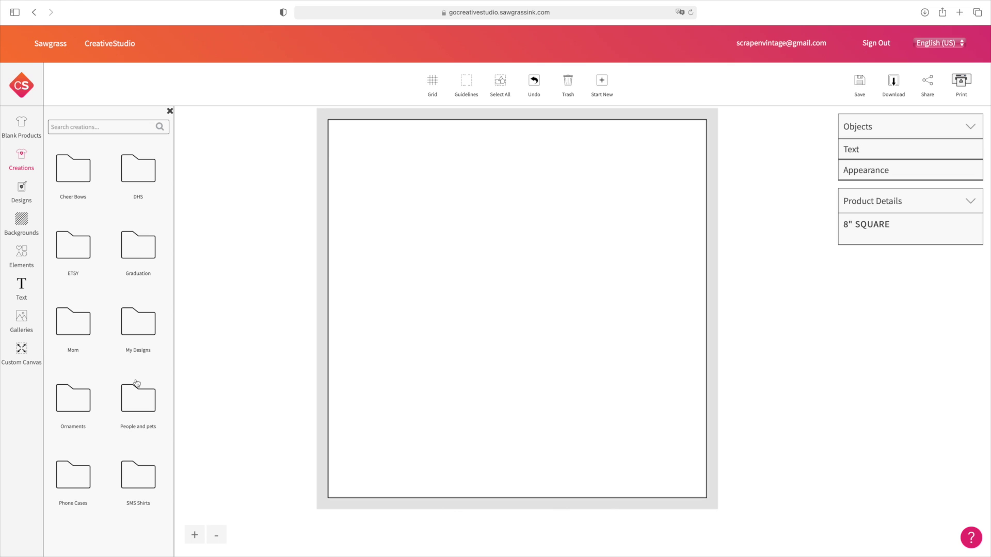
# Step: Open the SB - Cheer Bow Panel creation with the softball stitching from the Cheer Bows folder
pyautogui.click(89, 180)
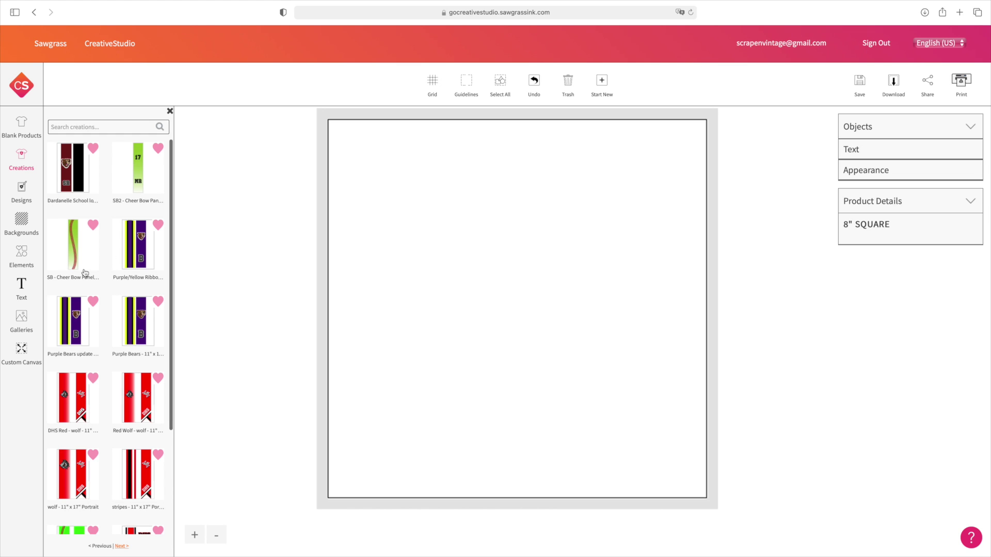
pyautogui.click(82, 251)
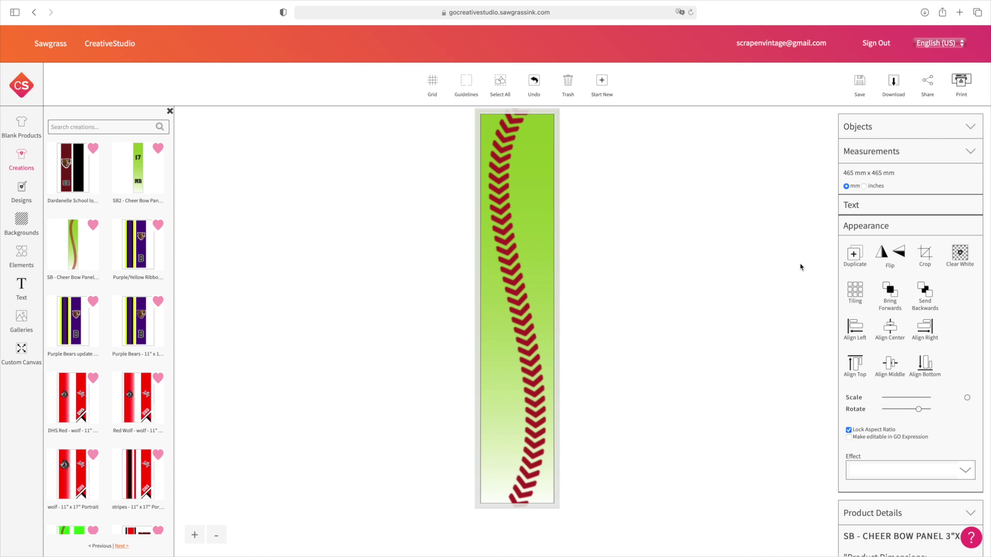
# Step: Change the number on the SB2 cheer bow panel to 12 and the initials below it to SR
pyautogui.press('super+a')
pyautogui.write('12')
pyautogui.click(518, 400)
pyautogui.click(874, 231)
pyautogui.press('super+a')
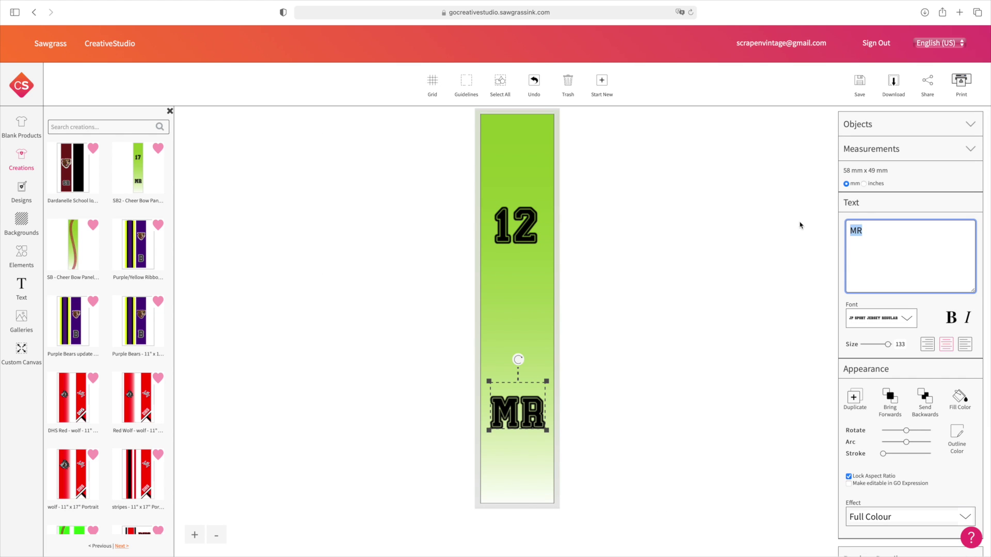
pyautogui.write('SR')
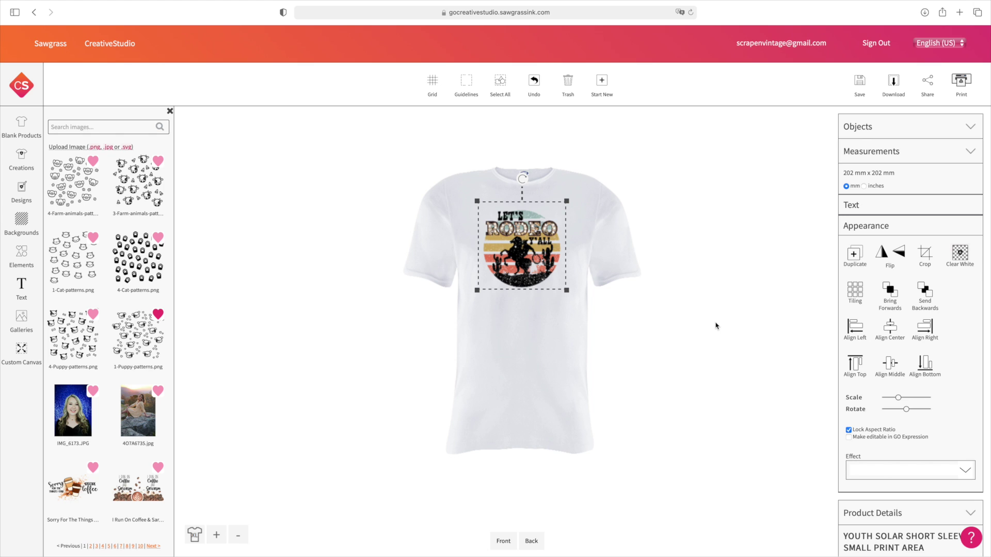
# Step: Start saving the rodeo T-shirt creation and create a new folder named State fair for it
pyautogui.click(865, 86)
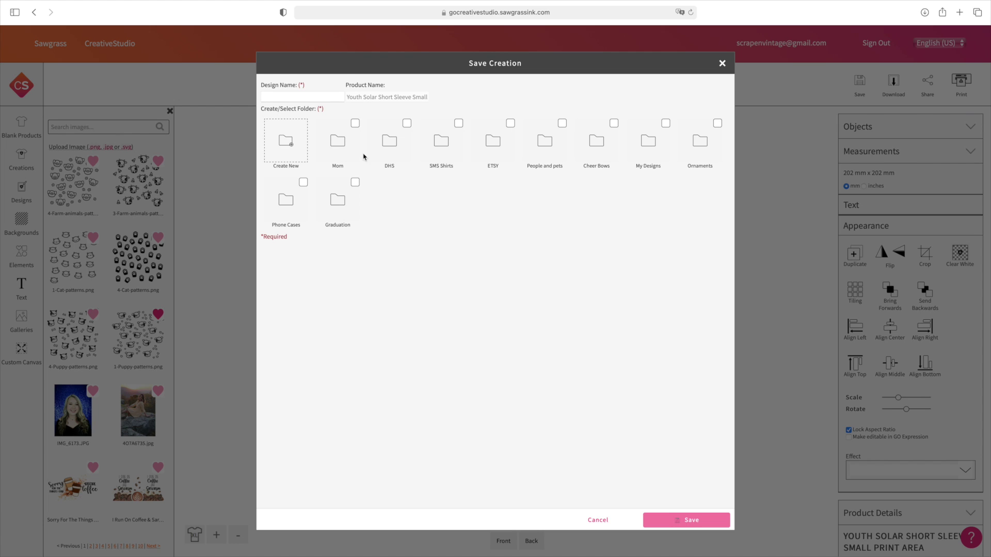
pyautogui.click(287, 143)
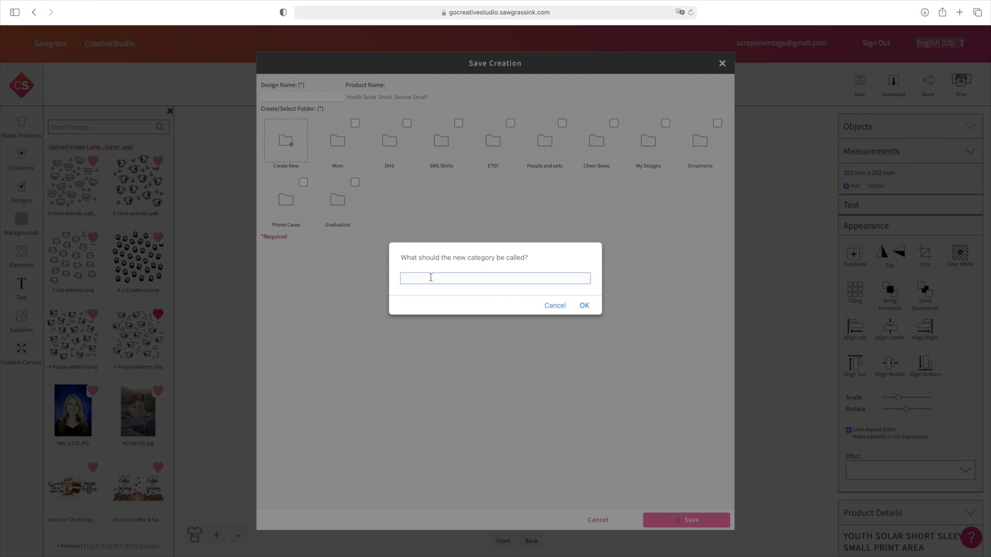
pyautogui.write('State fair')
pyautogui.click(585, 306)
# Step: Name the T-shirt design Rode and save it in the State fair folder
pyautogui.click(319, 96)
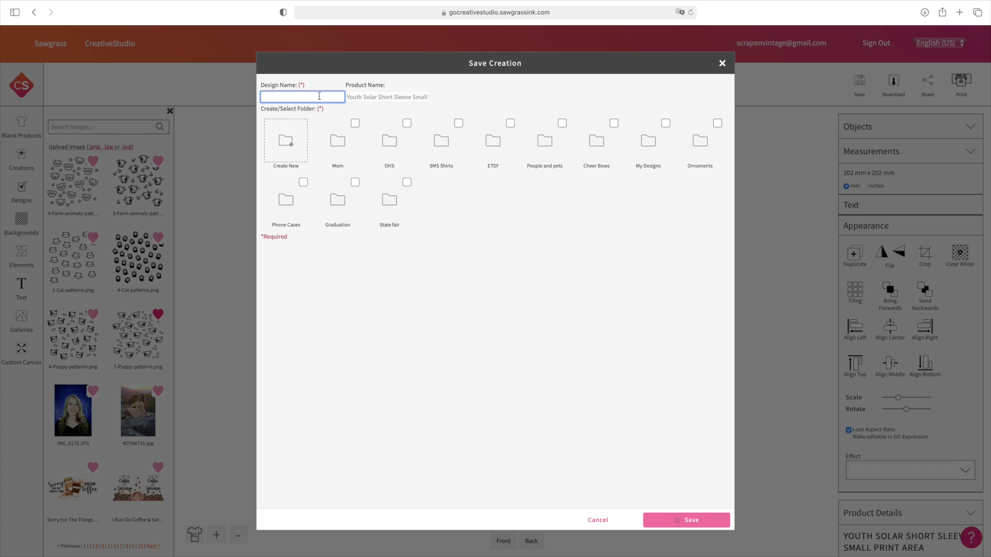
pyautogui.write('Rode')
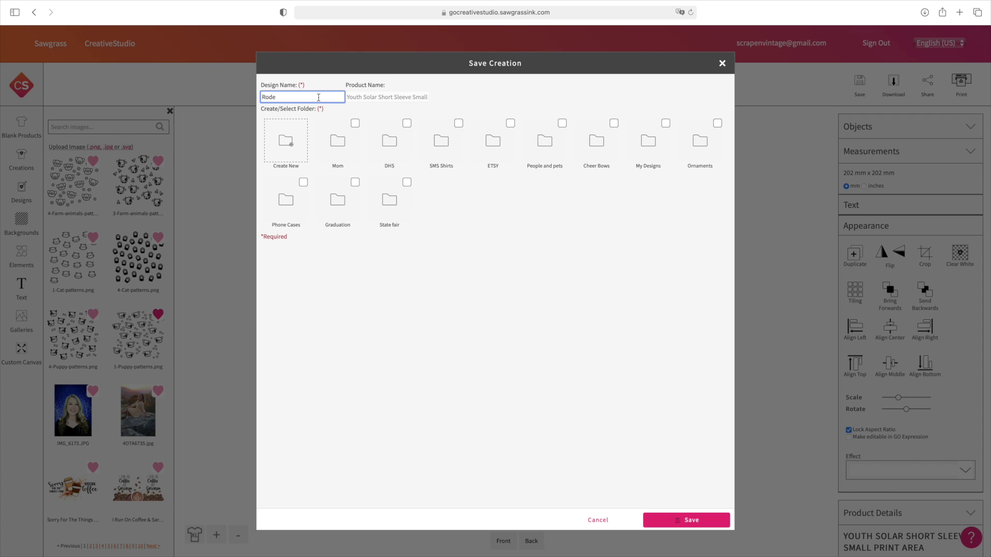
pyautogui.click(407, 183)
pyautogui.click(677, 520)
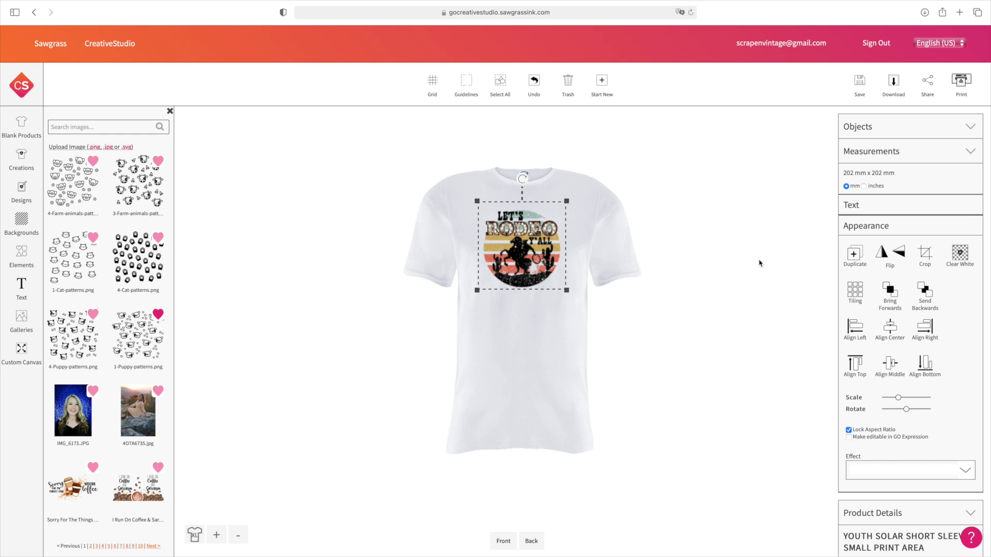
pyautogui.click(596, 290)
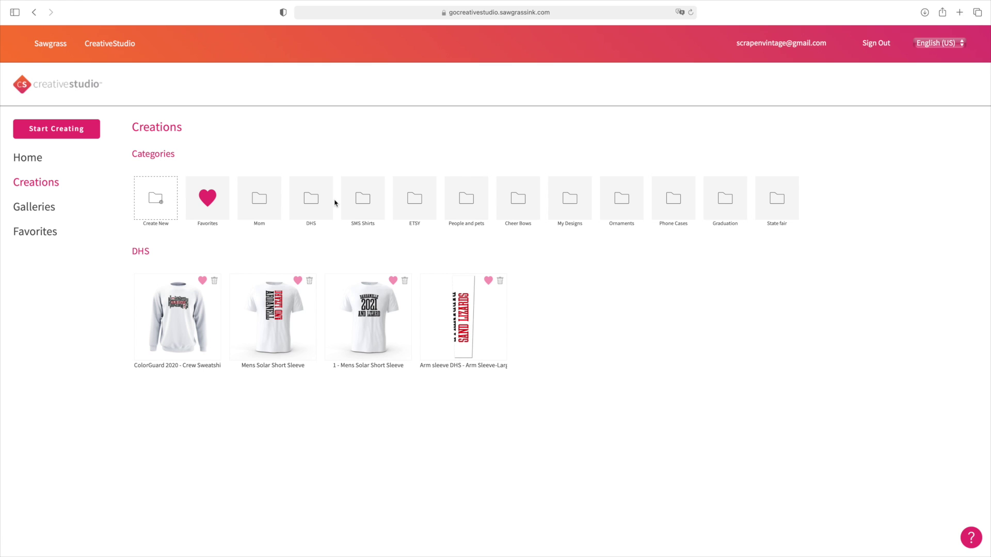
# Step: Show the creations in the Cheer Bows category and start a new creation
pyautogui.click(518, 201)
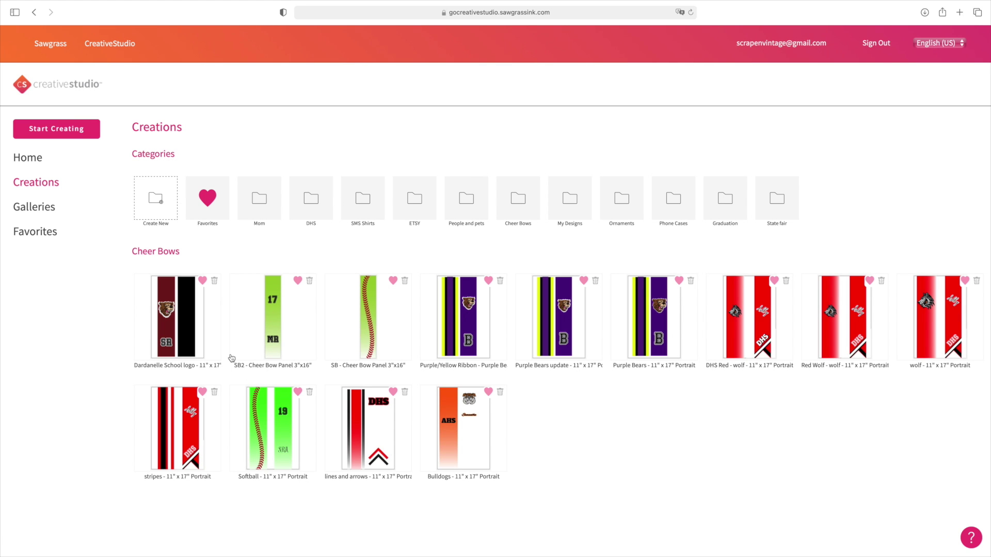
pyautogui.click(49, 129)
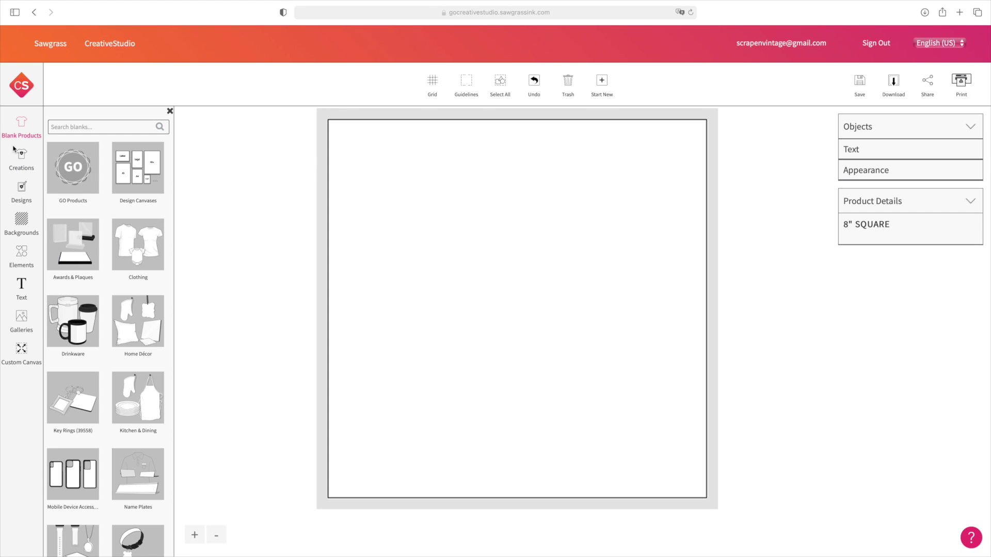
# Step: Open the saved Rode youth T-shirt creation from the State fair folder
pyautogui.click(23, 162)
pyautogui.scroll(-2, 80, 258)
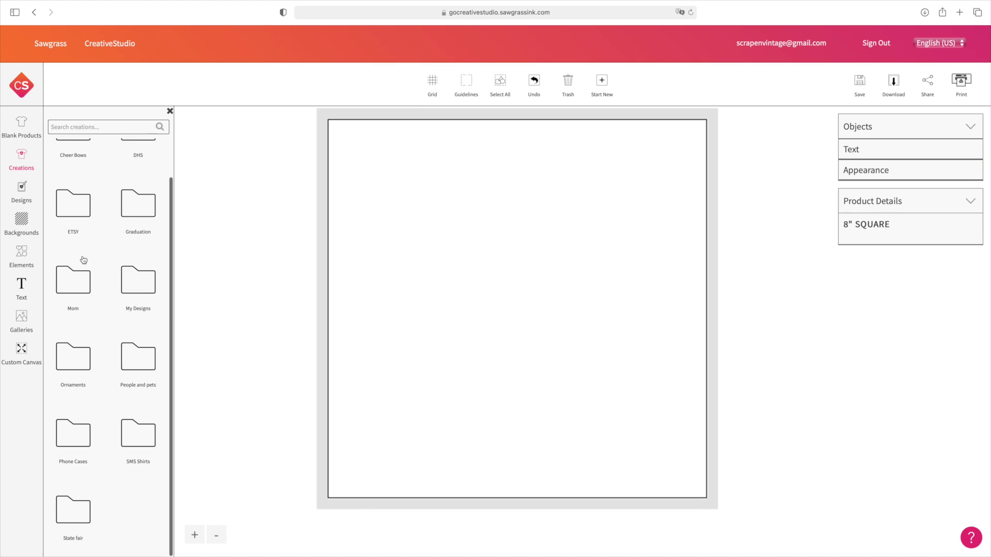
pyautogui.click(75, 521)
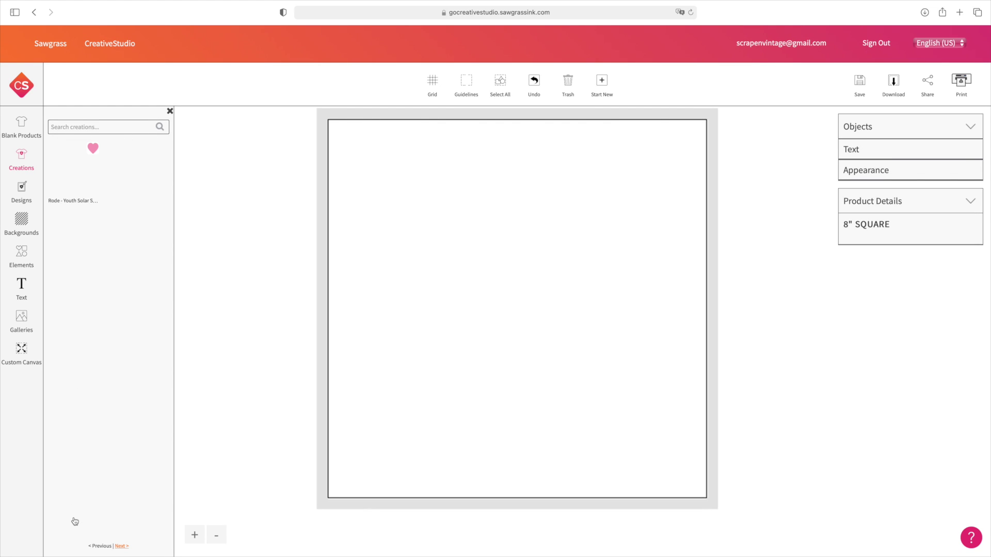
pyautogui.click(76, 167)
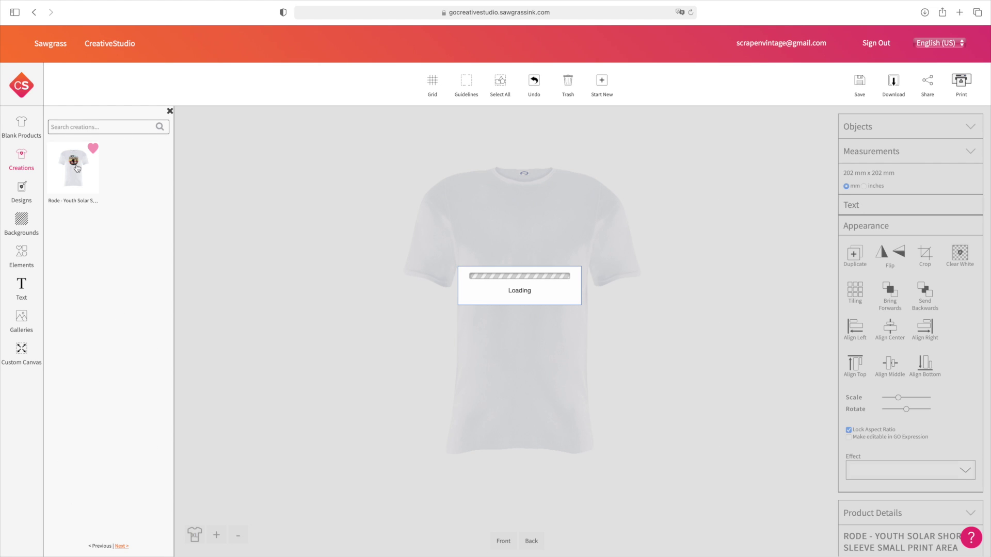